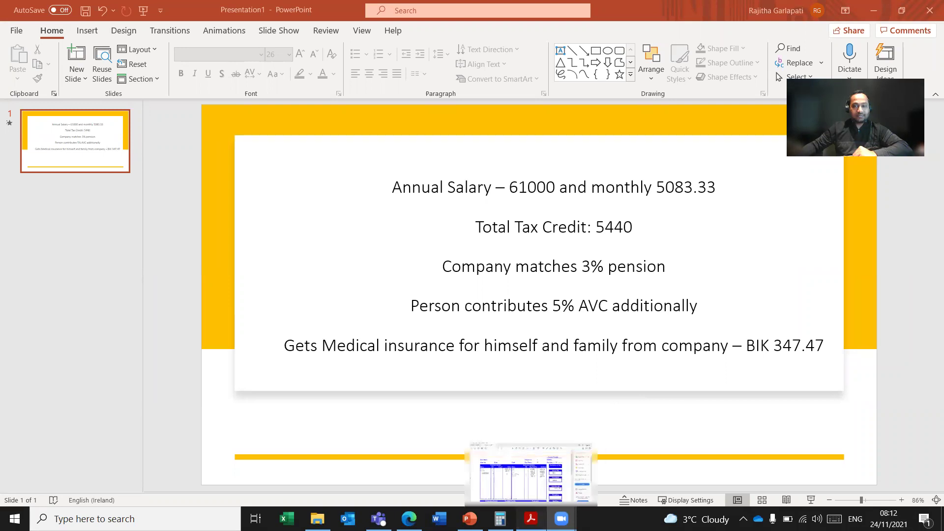
# Switch to payslip_(21).pdf showing gross 5431, deductions 1459.6 and net pay 3623.73
pyautogui.click(530, 518)
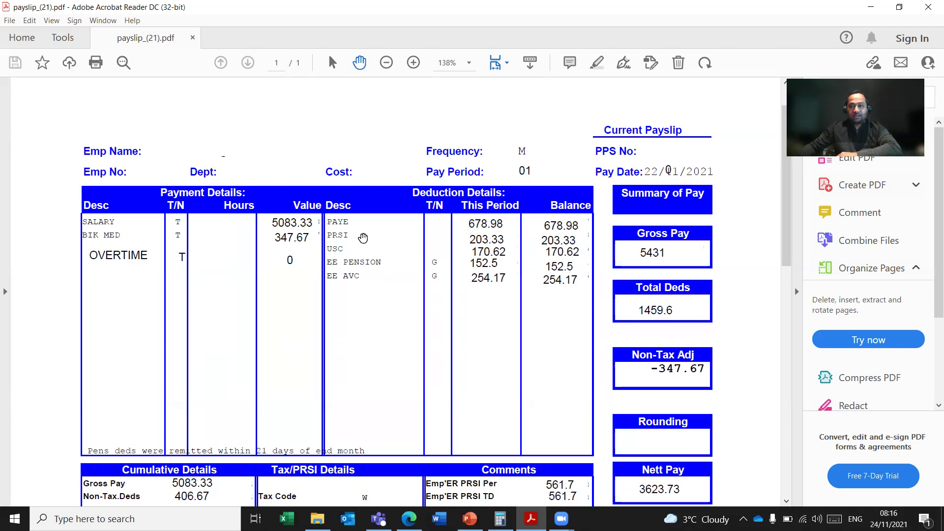
pyautogui.scroll(-1, 392, 296)
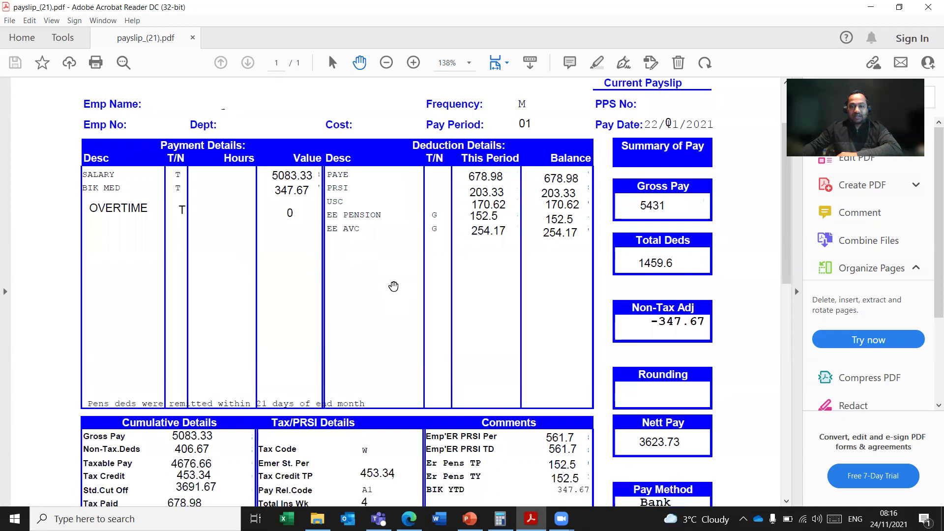
pyautogui.scroll(-1, 394, 284)
pyautogui.scroll(-1, 396, 274)
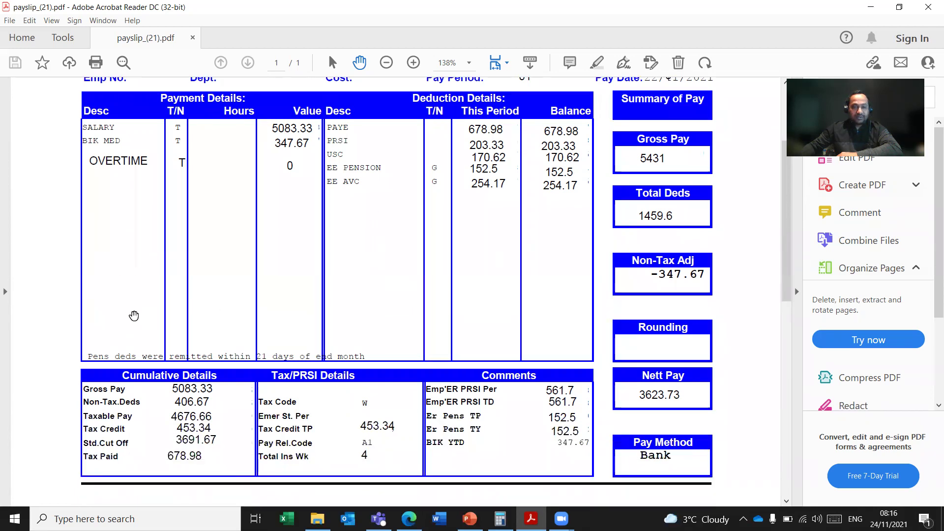